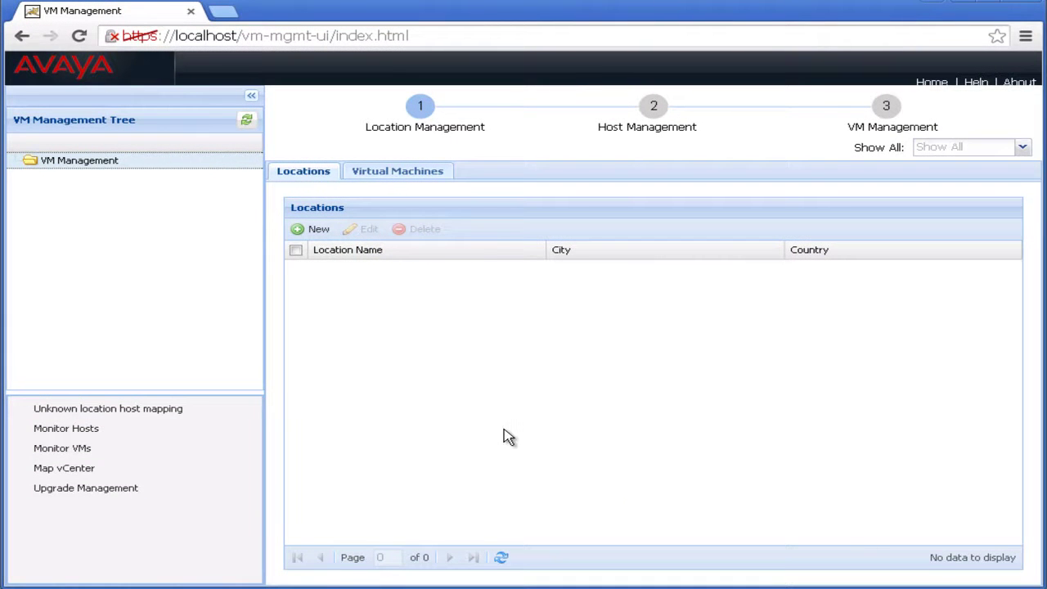
Start a new location named HR CTI Lab, entering its street address and city Highlands Ranch
click(315, 233)
click(527, 246)
key(Tab)
key(Tab)
key(Tab)
Set state CO, zip 80129 and country US, then save the location
key(Tab)
text(CO)
key(Tab)
text(80129)
key(Tab)
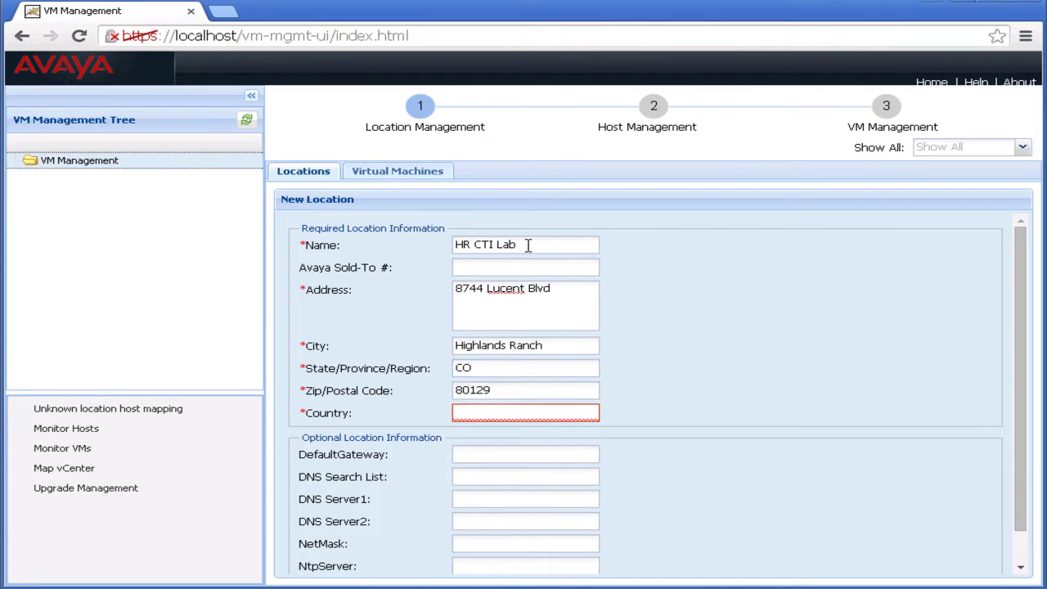
text(US)
scroll(1026, 458, down, 1)
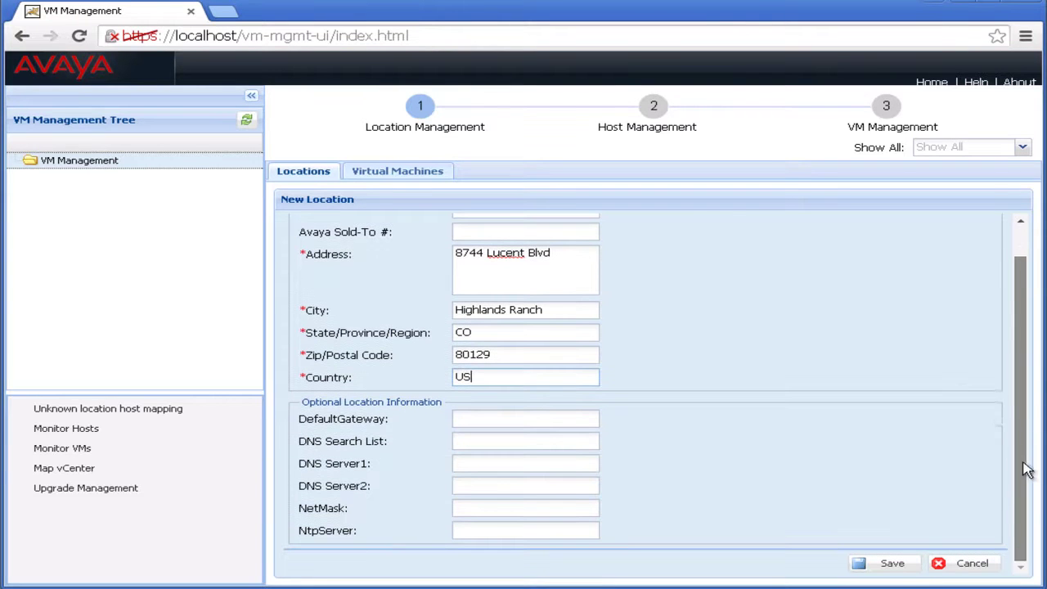
click(899, 564)
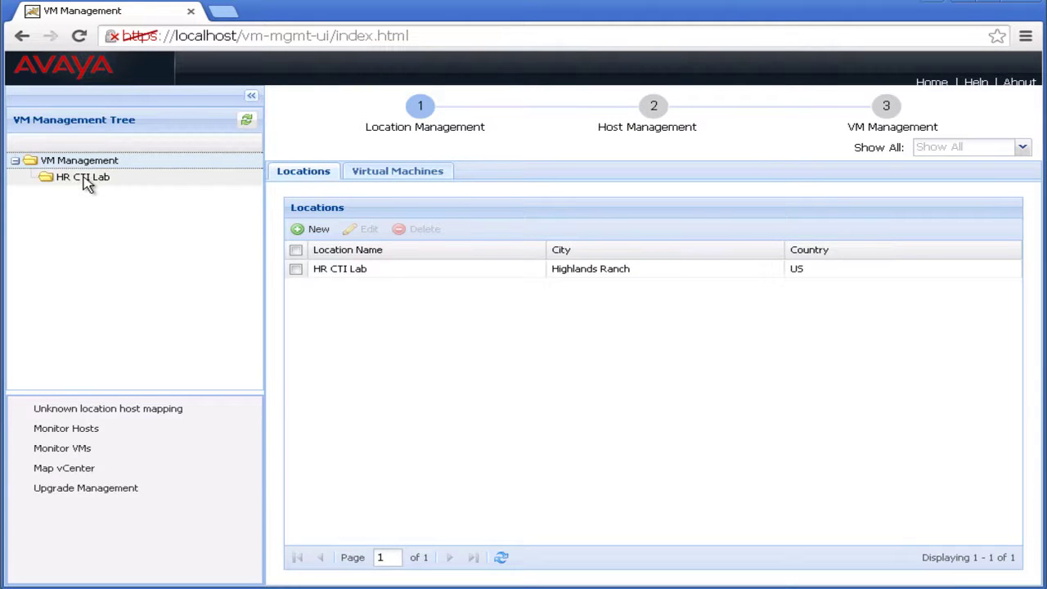
Add host ctiaesavp1 at 10.130.73.20 under HR CTI Lab with user root and its password
click(83, 177)
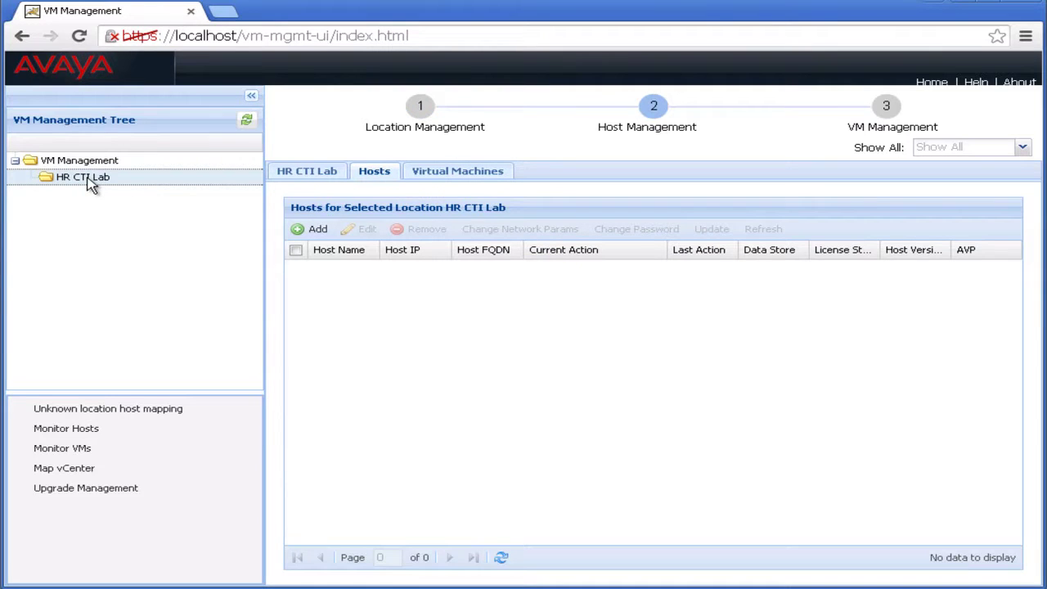
click(318, 232)
click(474, 272)
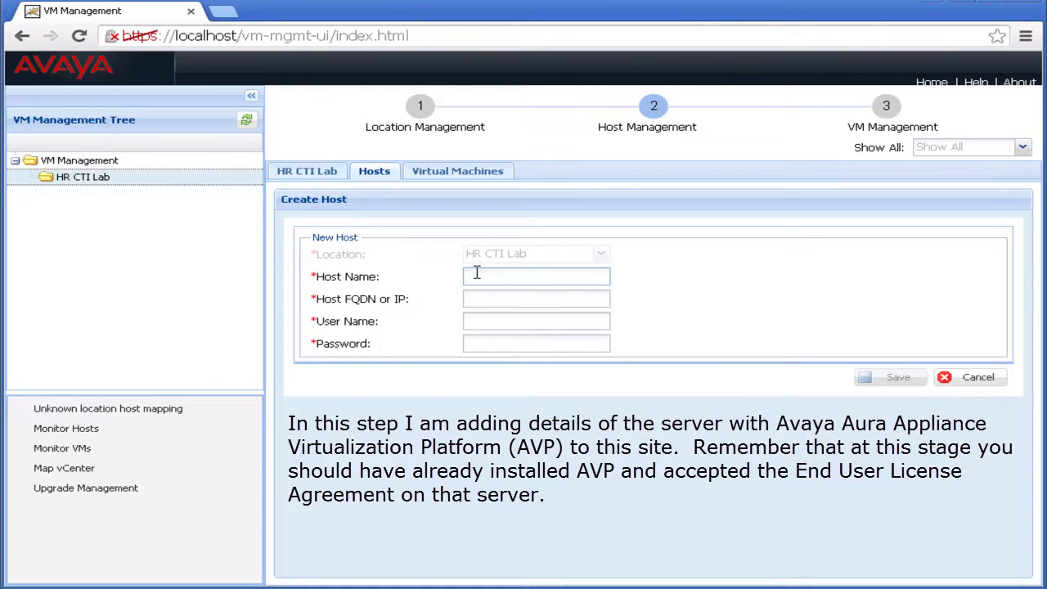
text(ctiaesavp1)
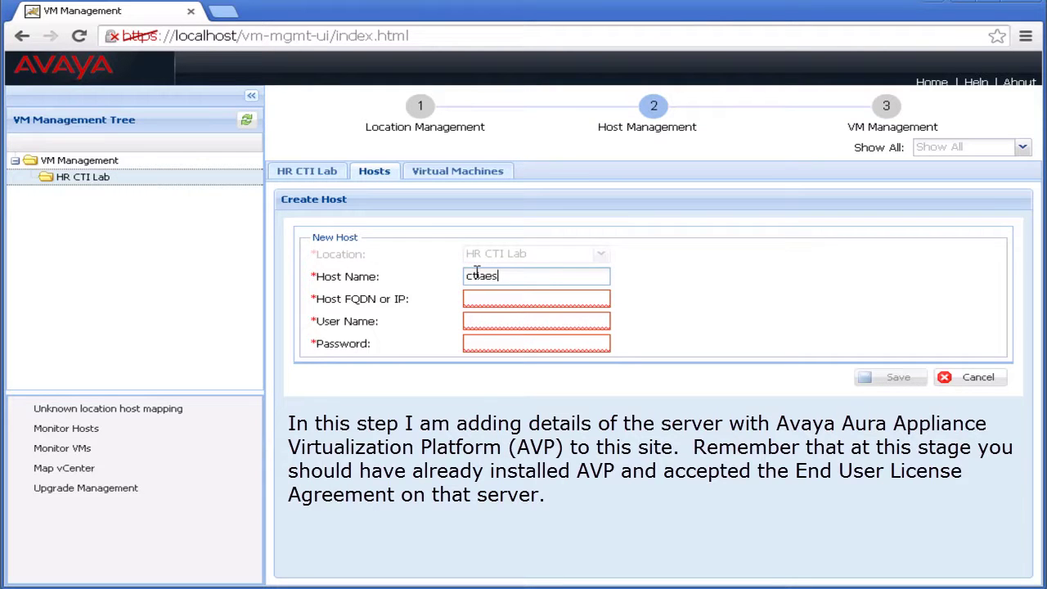
click(548, 296)
text(10.130.73.20)
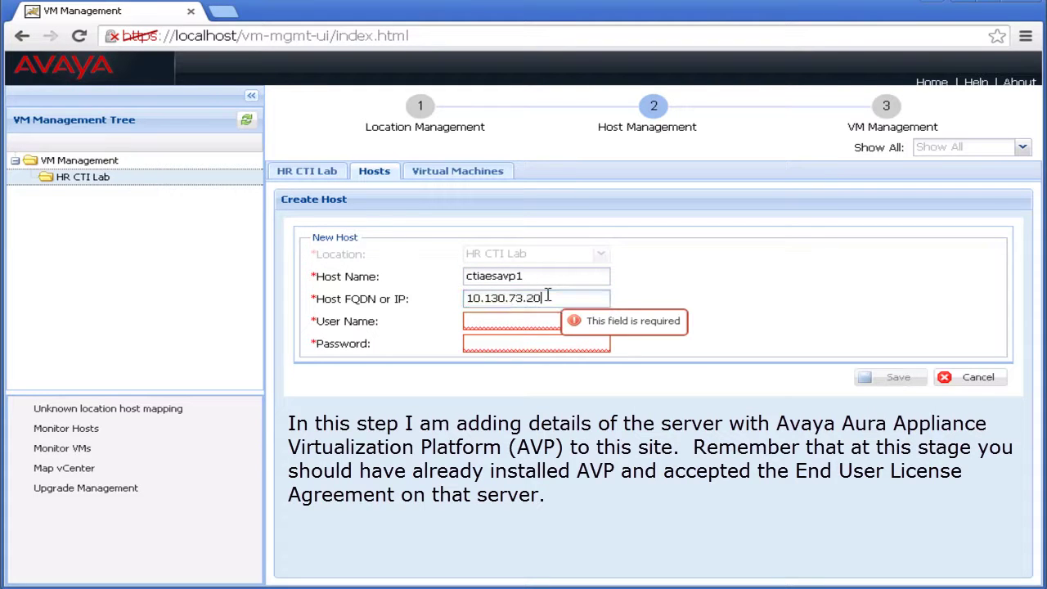
click(528, 317)
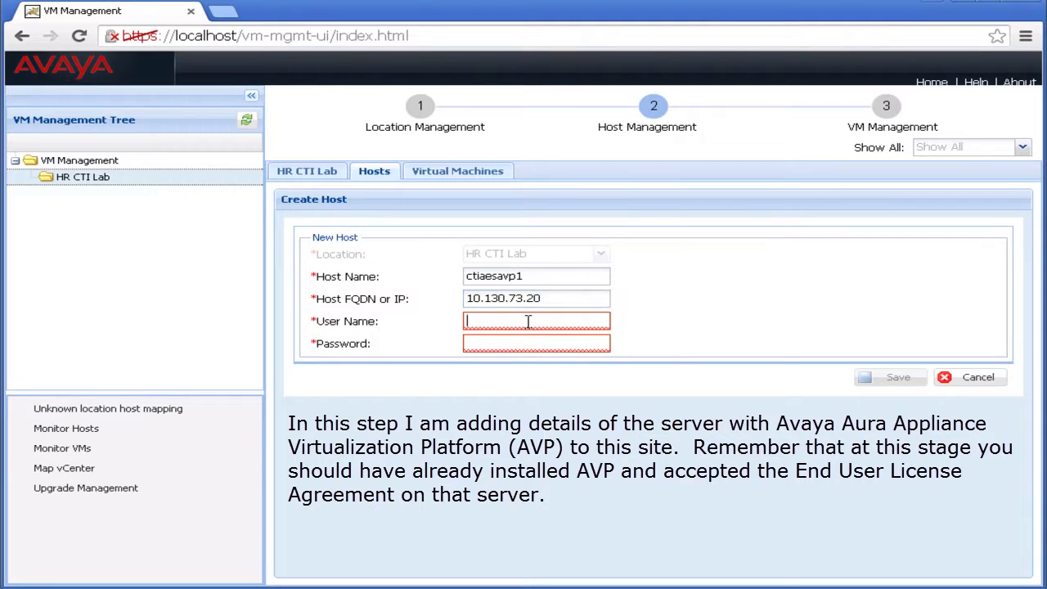
text(root)
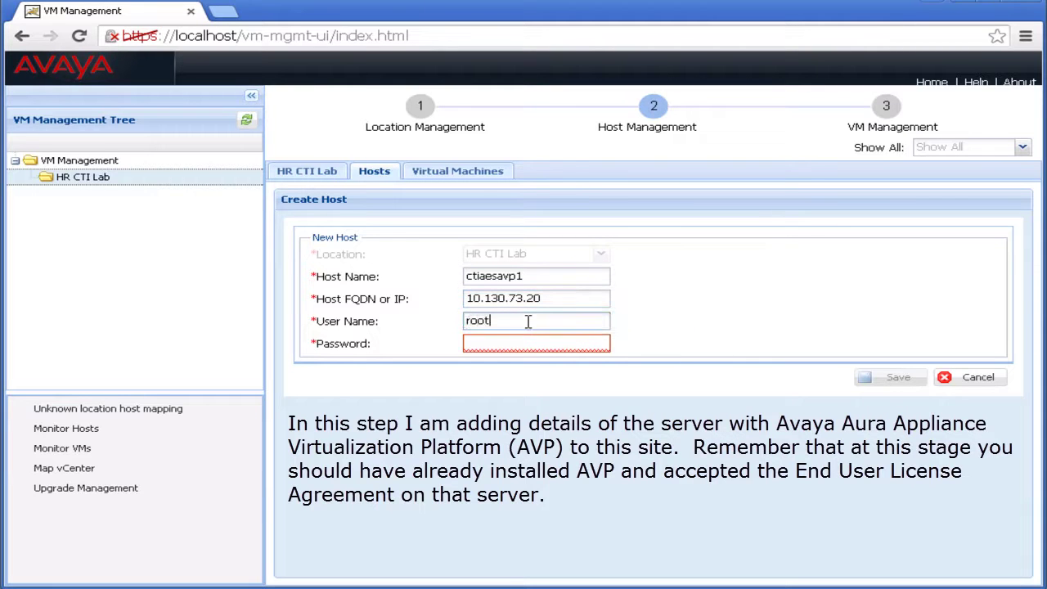
click(520, 342)
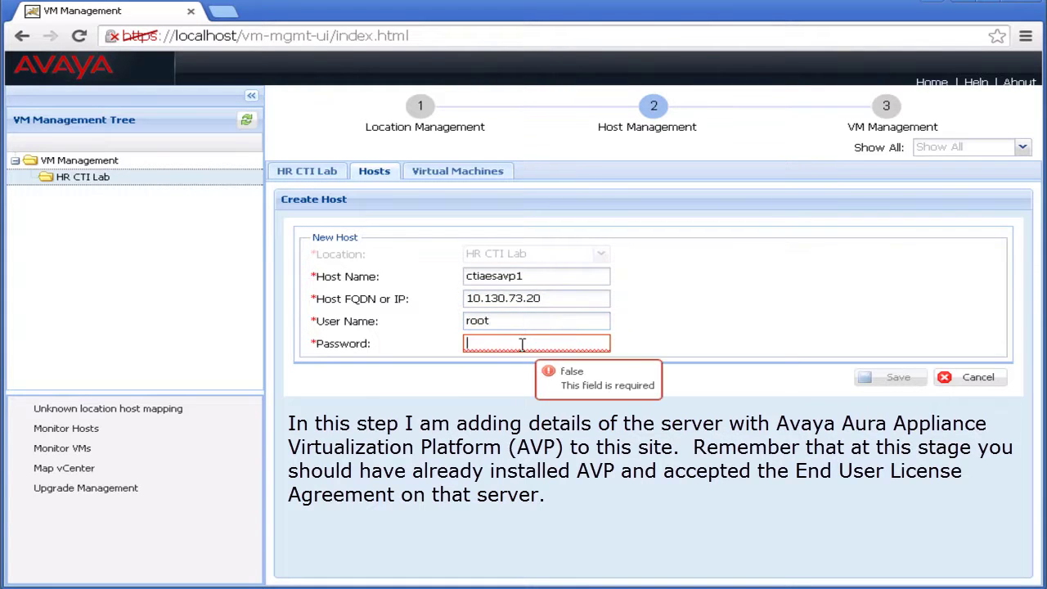
text(•••••••)
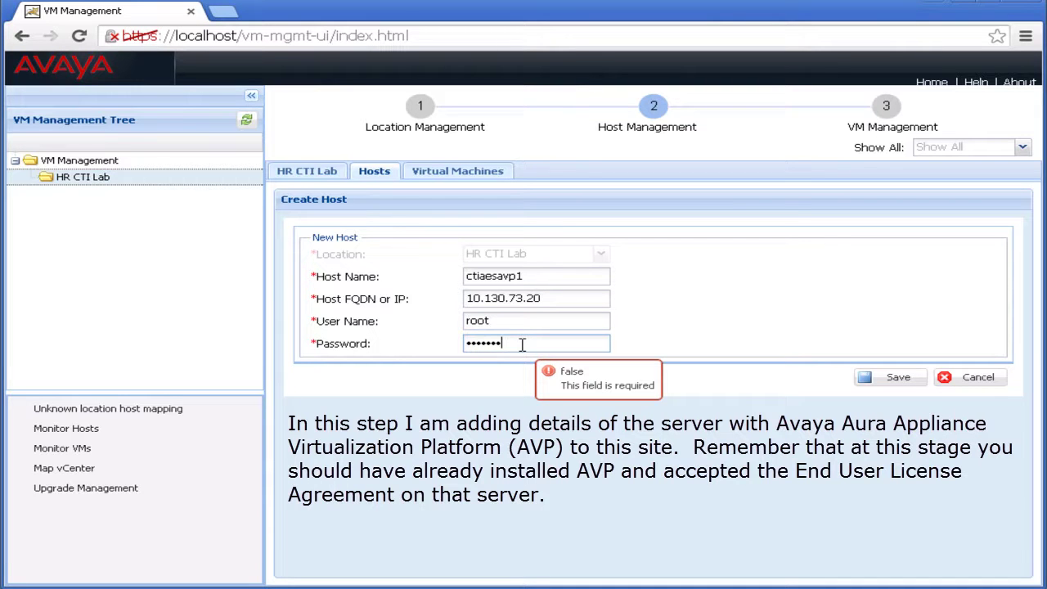
text(••)
click(899, 381)
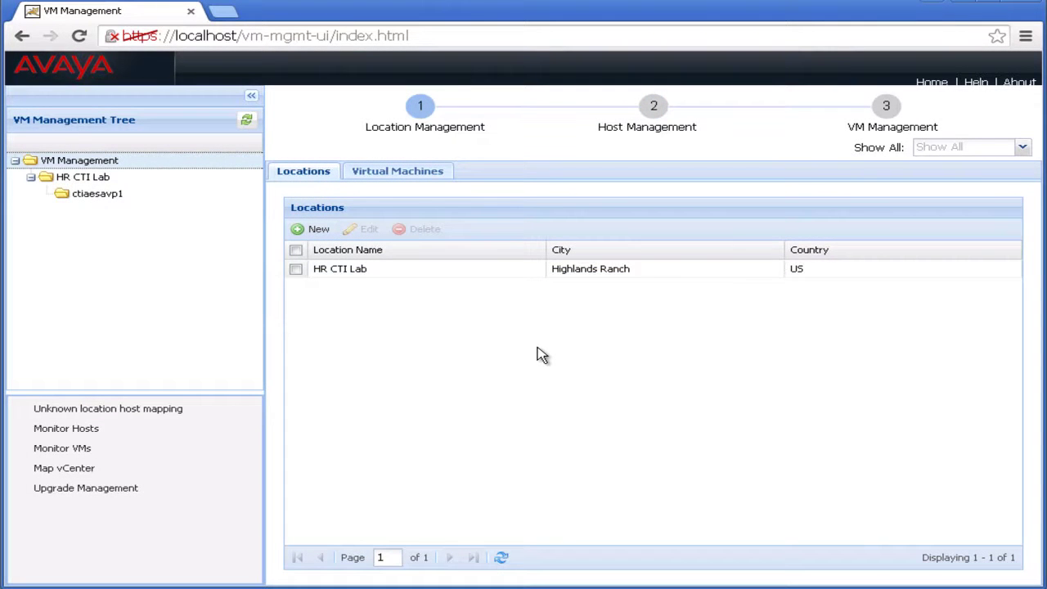
Open a new virtual machine deployment form on host ctiaesavp1
click(110, 196)
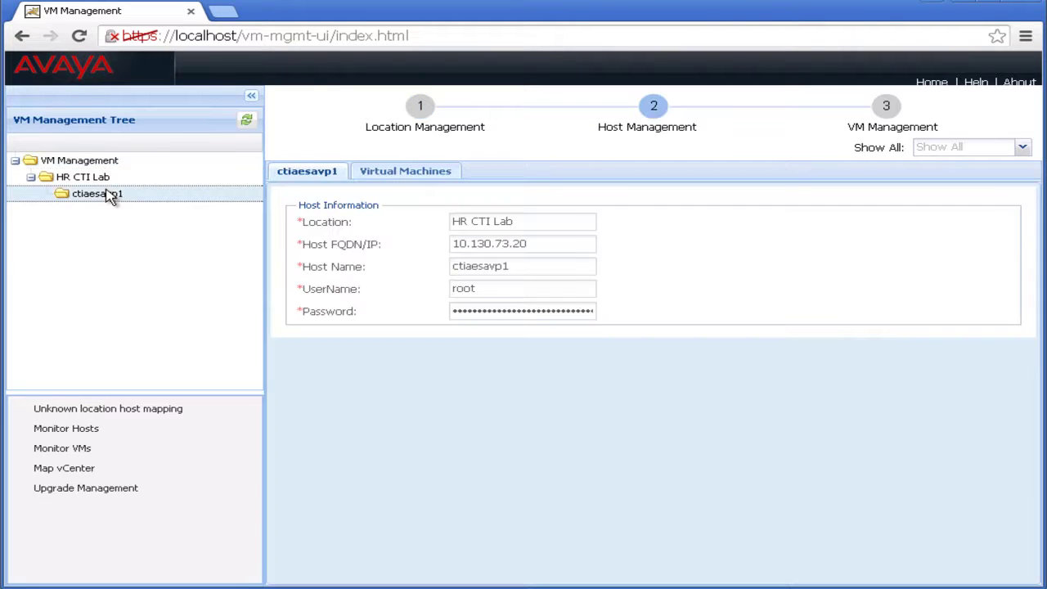
click(401, 173)
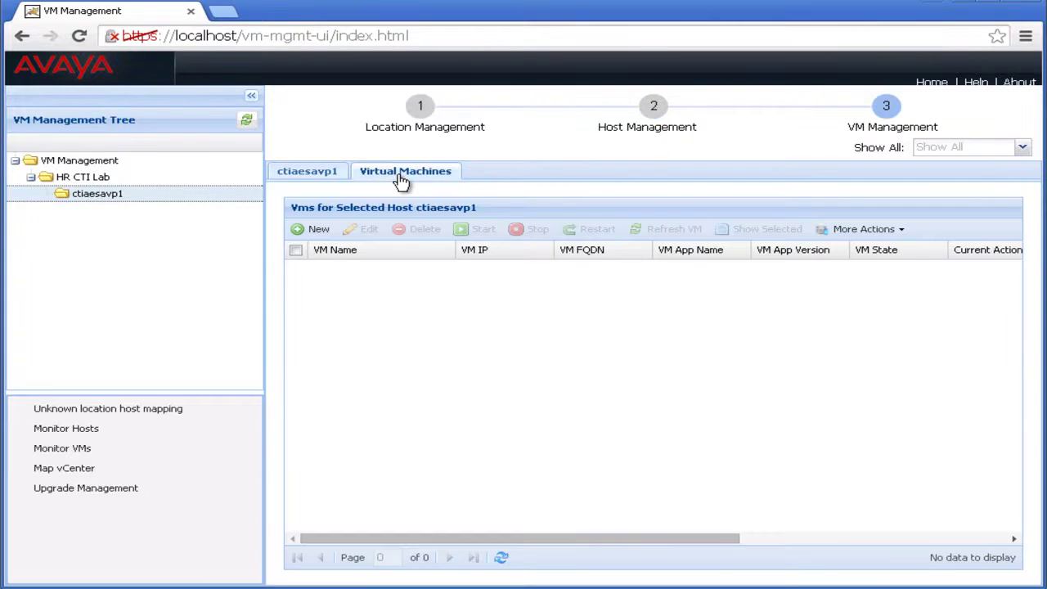
click(311, 230)
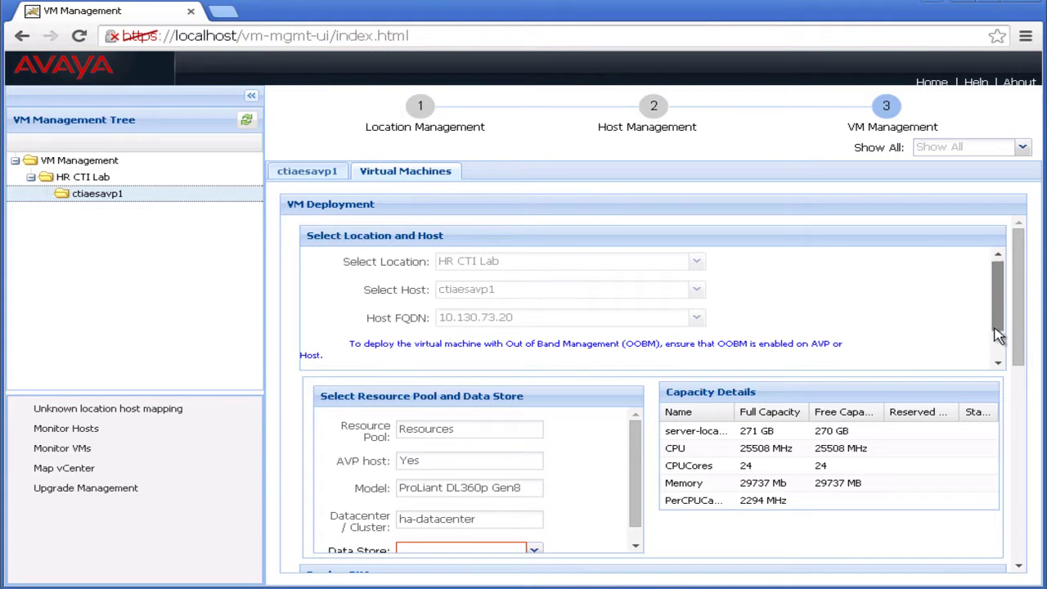
Name the VM ctiaesus1 and choose server-local-disk as its data store
drag(997, 327, 997, 357)
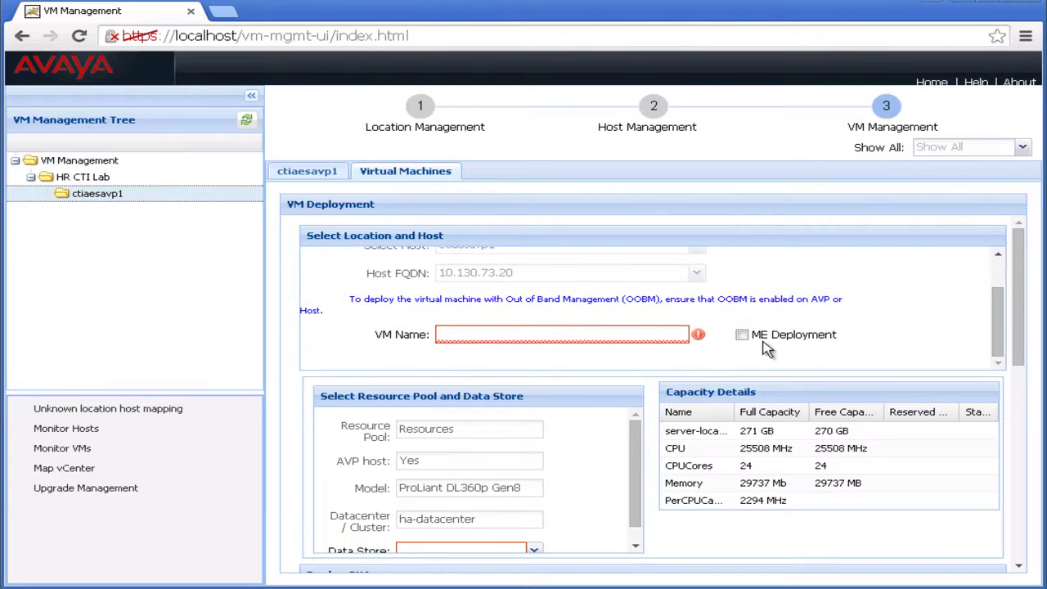
click(652, 332)
text(ctiaes)
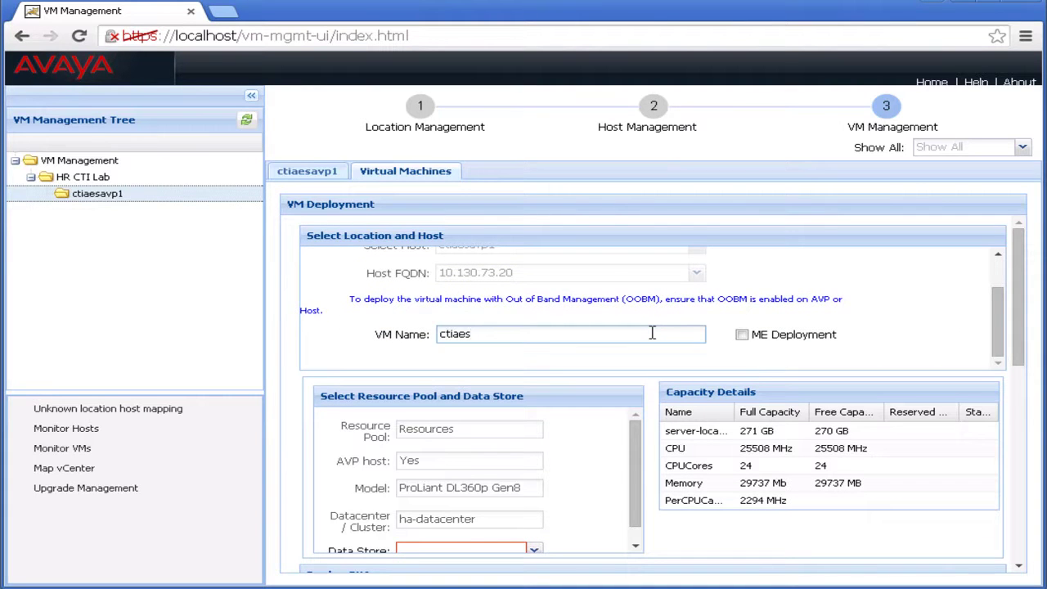
text(us1)
drag(1021, 360, 1020, 396)
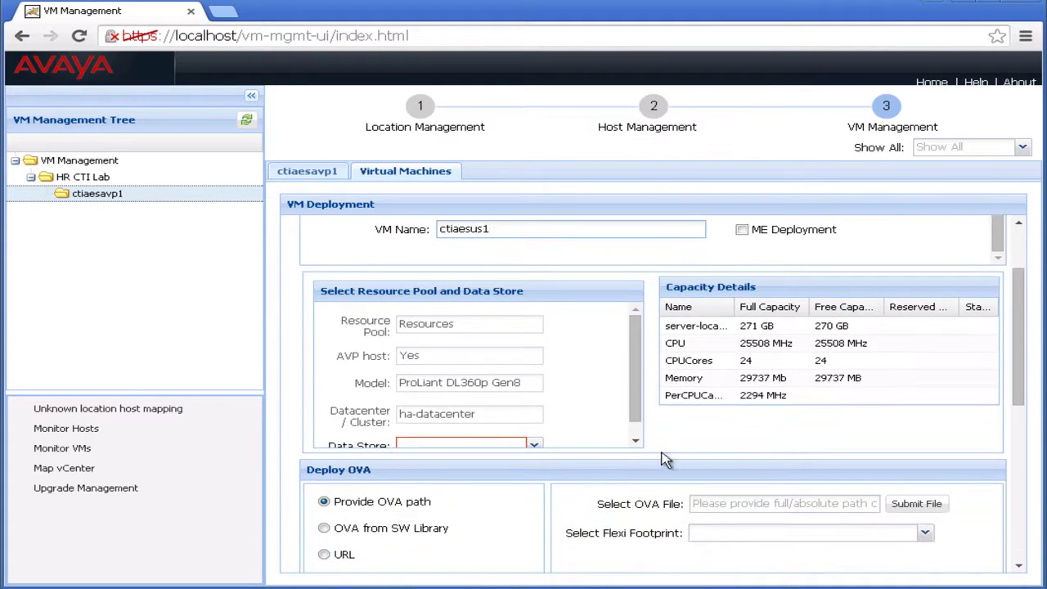
click(533, 449)
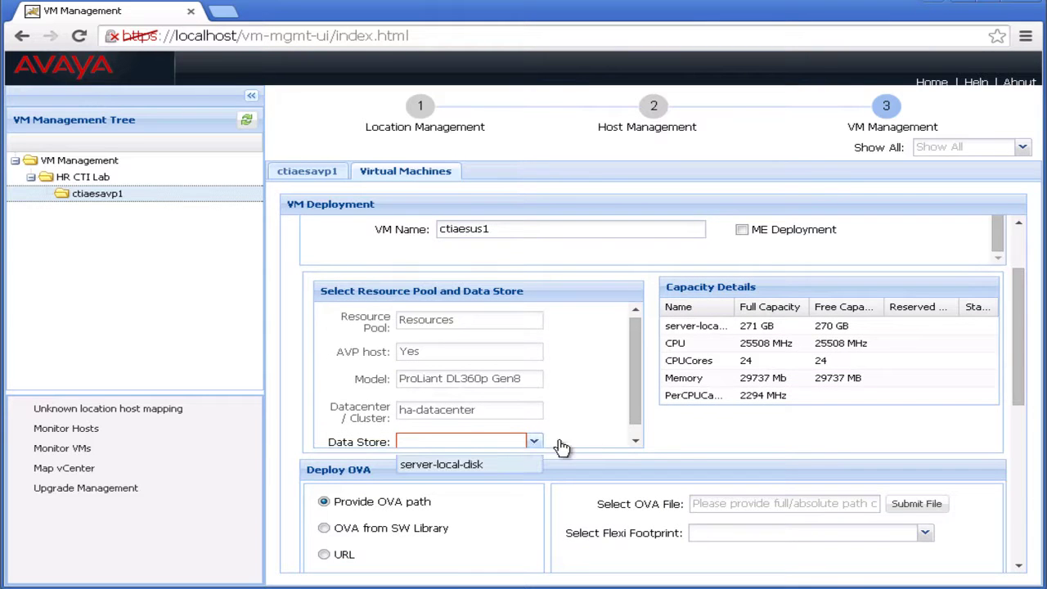
click(483, 466)
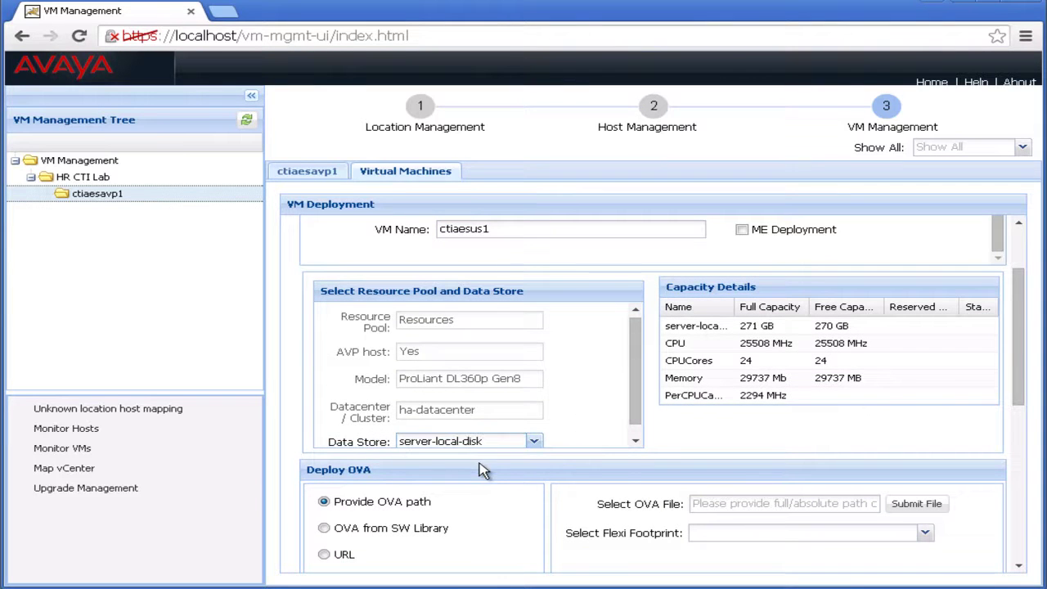
drag(1026, 378, 1013, 439)
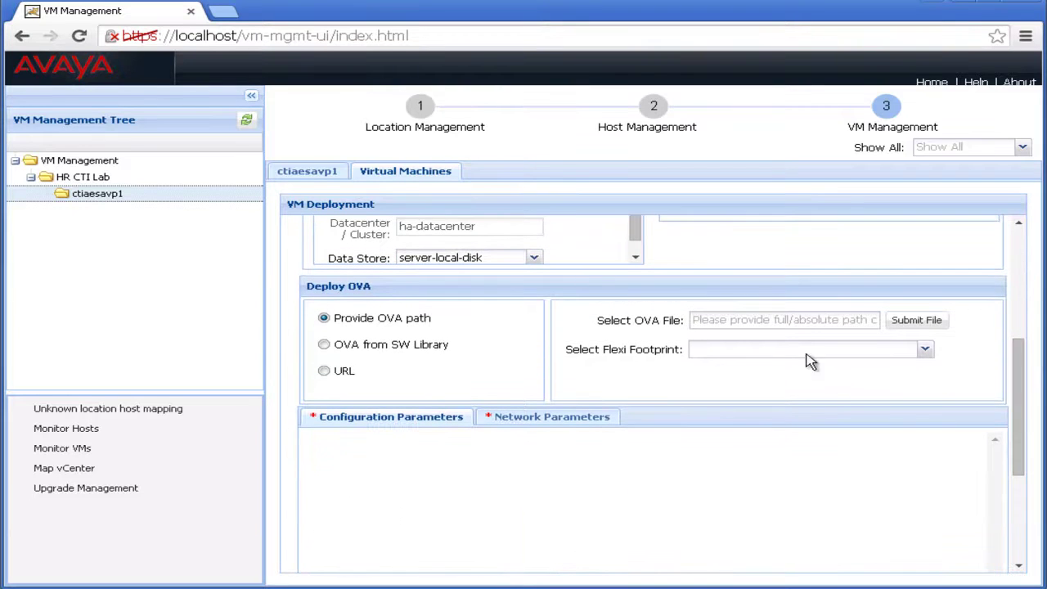
Copy the OVA's folder location from its Properties into the Select OVA File field
mouse_move(774, 321)
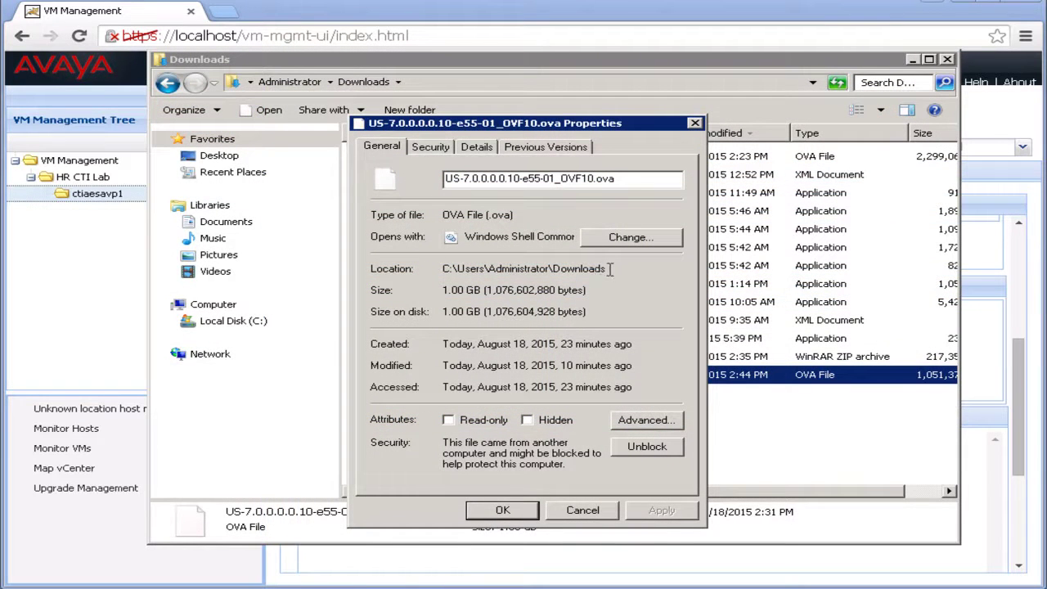
drag(600, 270, 440, 270)
right_click(460, 274)
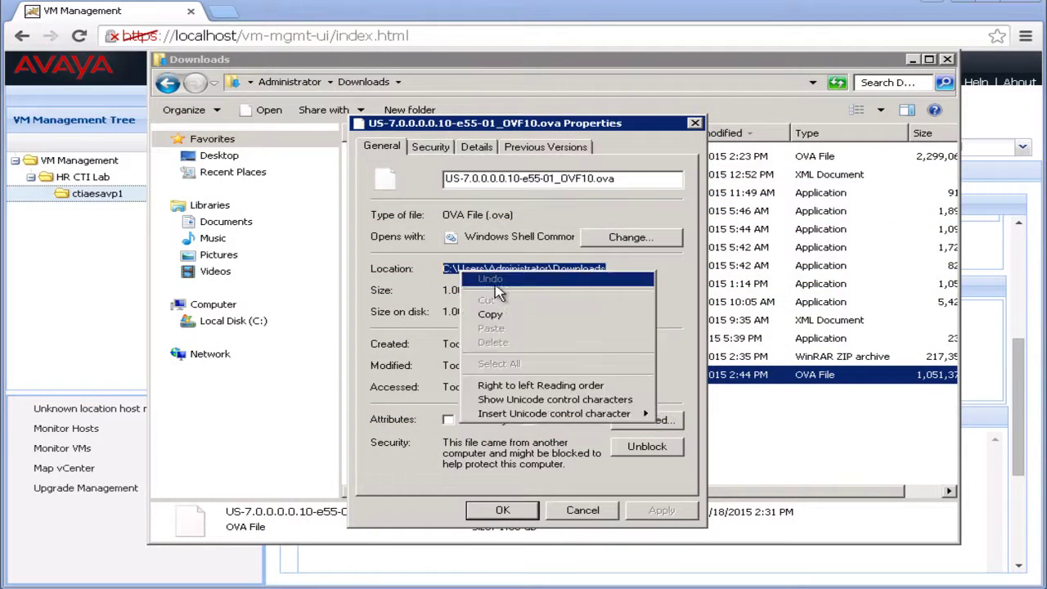
click(504, 313)
right_click(834, 319)
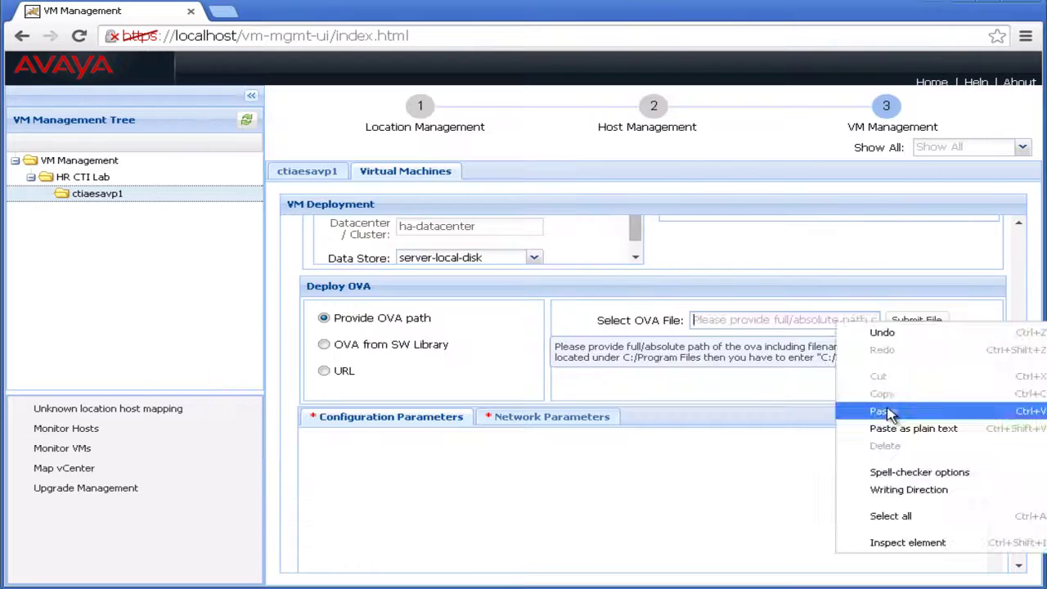
click(888, 411)
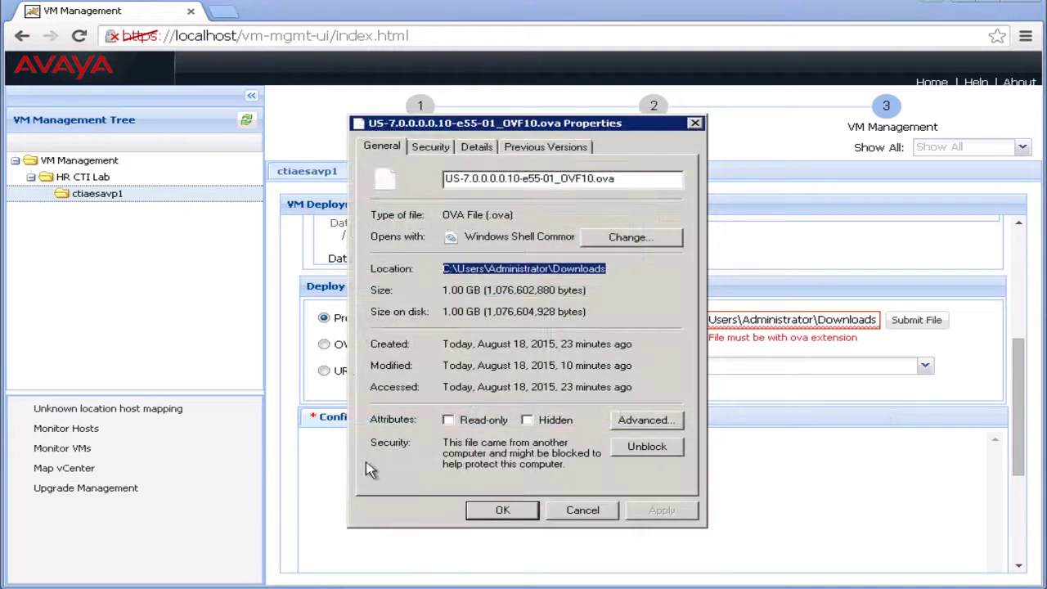
Append the file name US-7.0.0.0.0.10-e55-01_OVF10.ova to complete the OVA path
drag(615, 178, 443, 178)
right_click(875, 322)
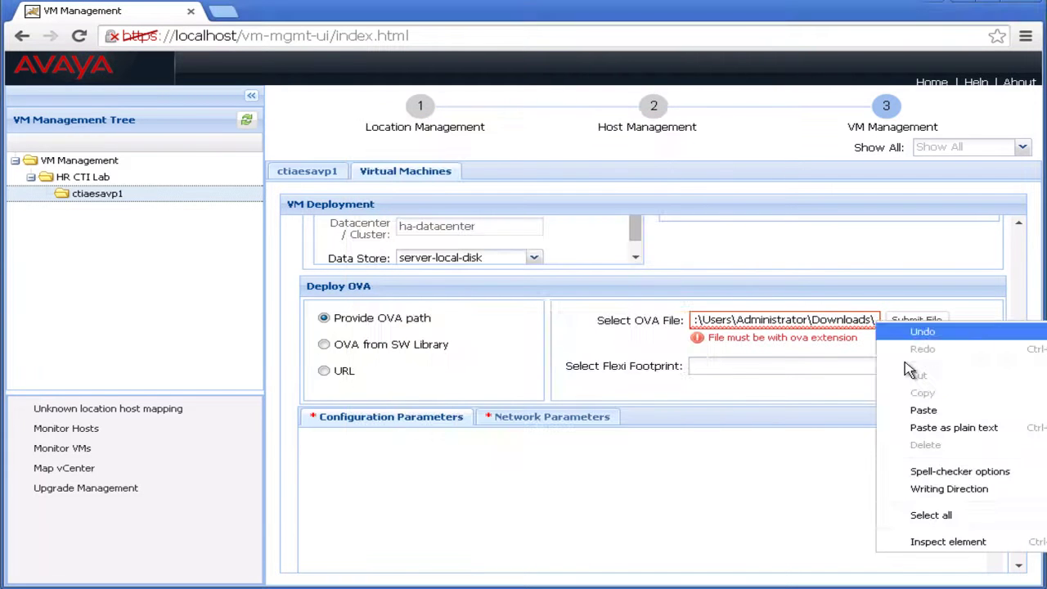
click(923, 409)
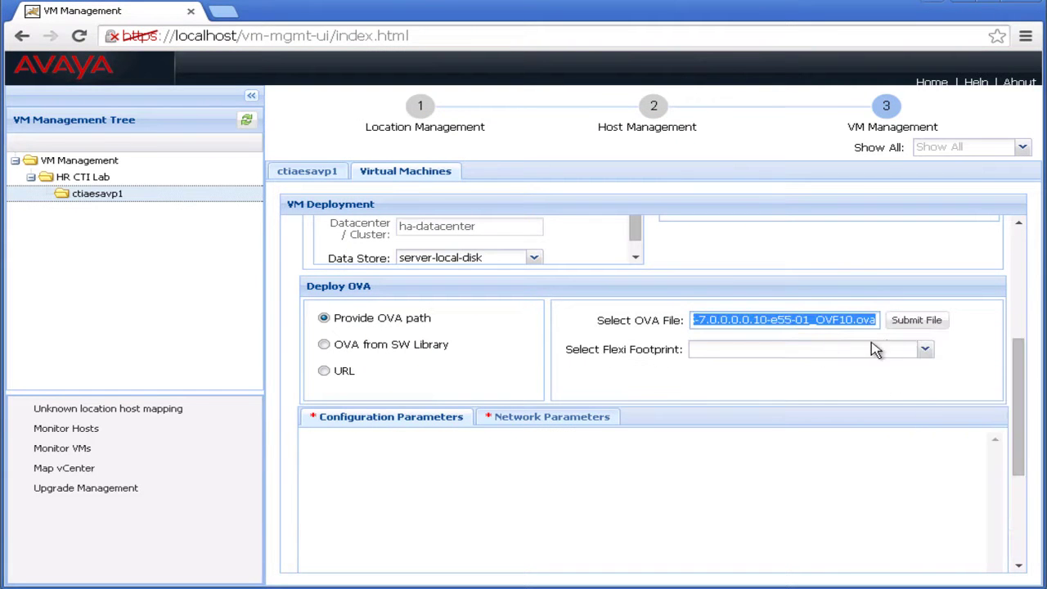
Submit the Utility Services OVA file and pick the Default Resources flexi footprint
click(907, 325)
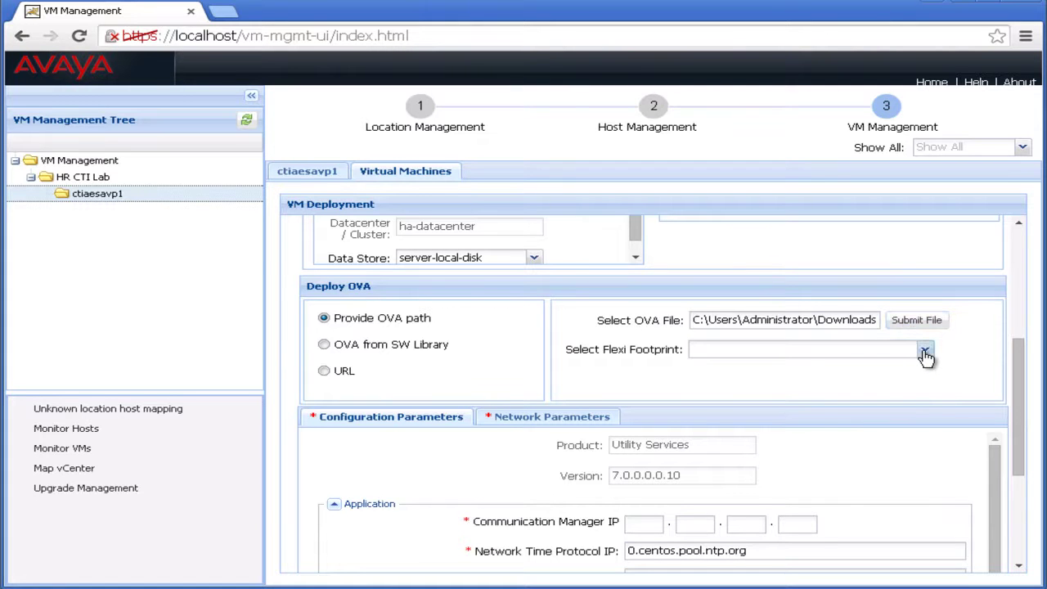
click(924, 351)
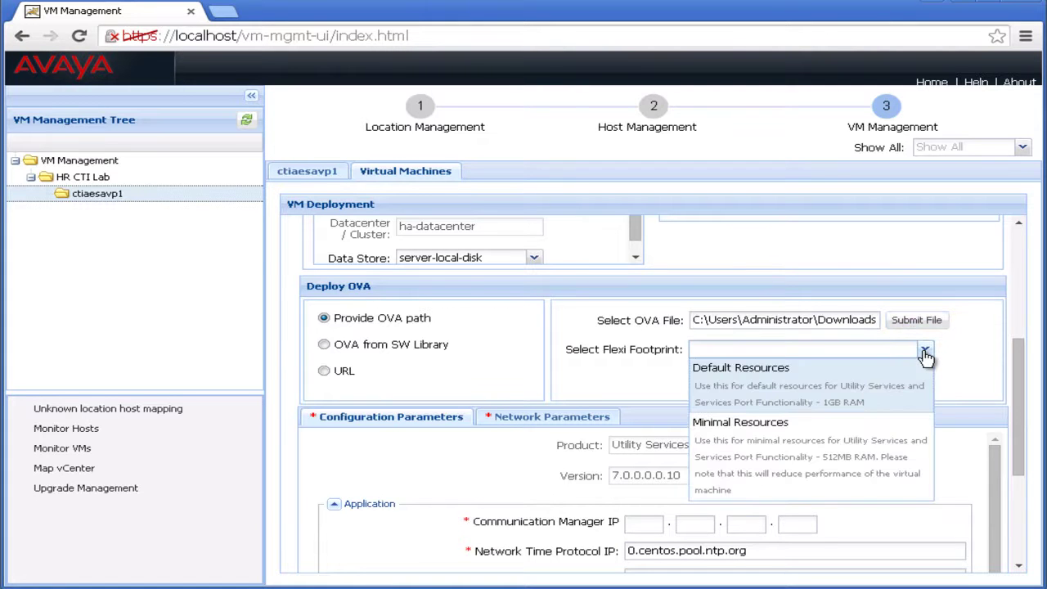
click(848, 386)
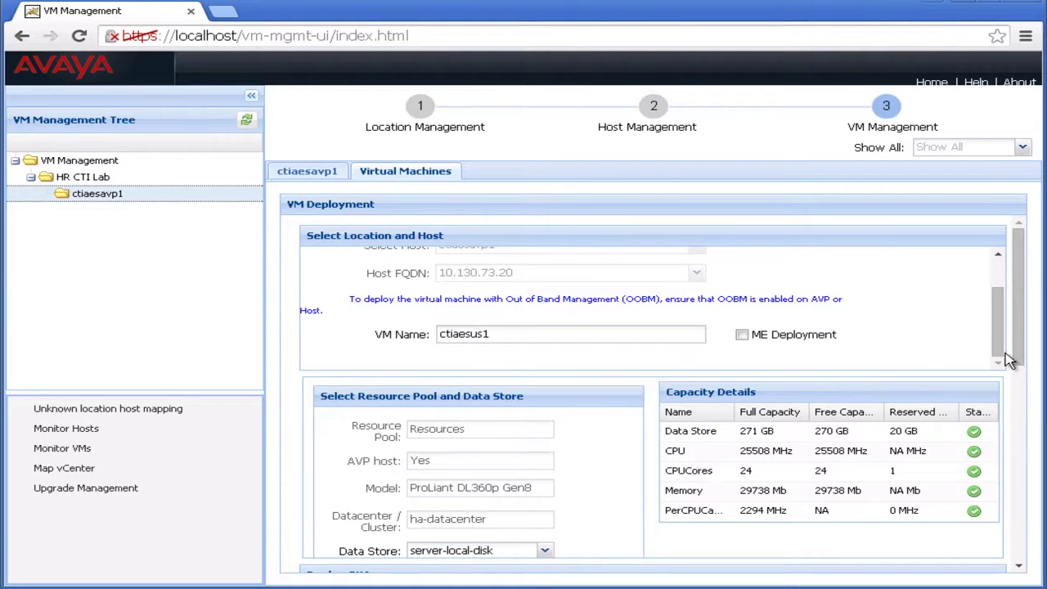
Enter CM IP 135.122.77.161, time server 135.9.81.247 and hostname ctiaesus1
drag(1020, 368, 1042, 543)
click(643, 338)
text(135.122.77.)
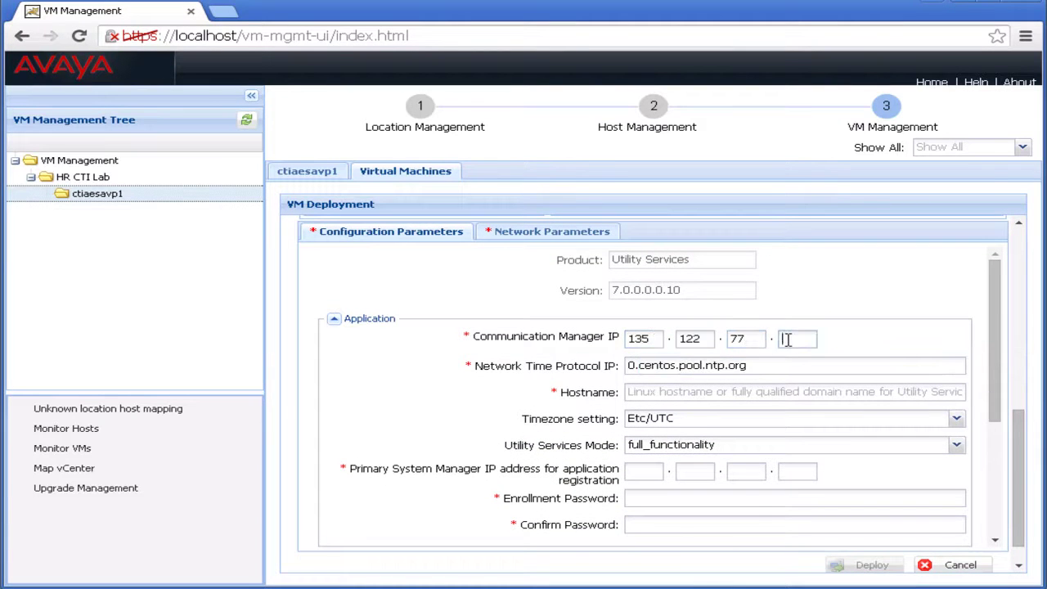
text(161)
key(Tab)
text(135.9.81.247)
key(Tab)
text(ctiaesus1)
Fill in the Session Manager IP and the enrollment password with its confirmation
click(643, 471)
text(13512277163)
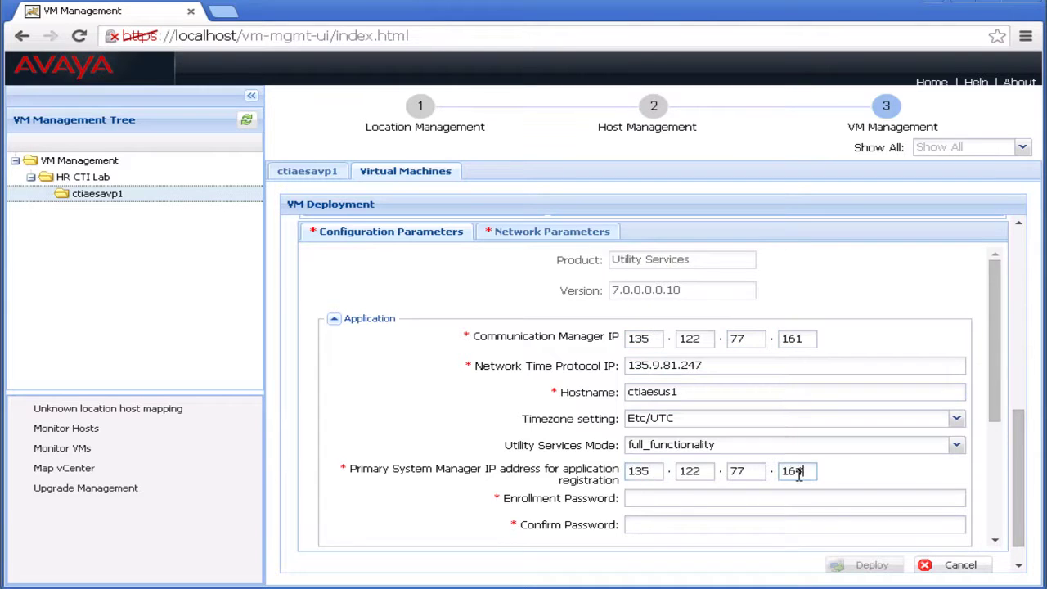
click(816, 498)
text(********)
click(821, 523)
text(********)
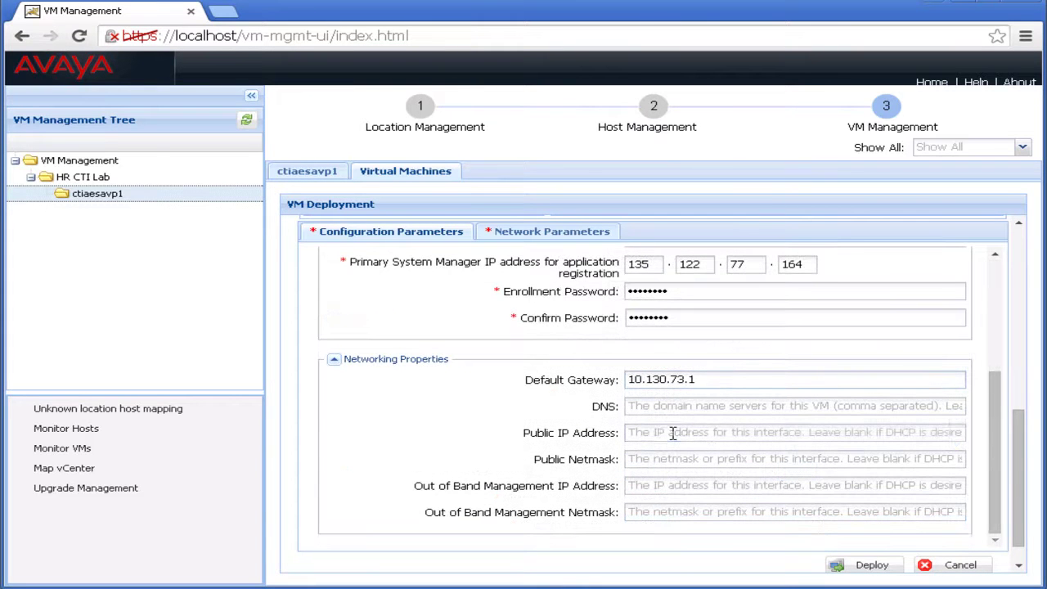
Set the public IP to 10.130.73.21 with netmask 255.255.255.128
click(672, 434)
text(10.130.73.21)
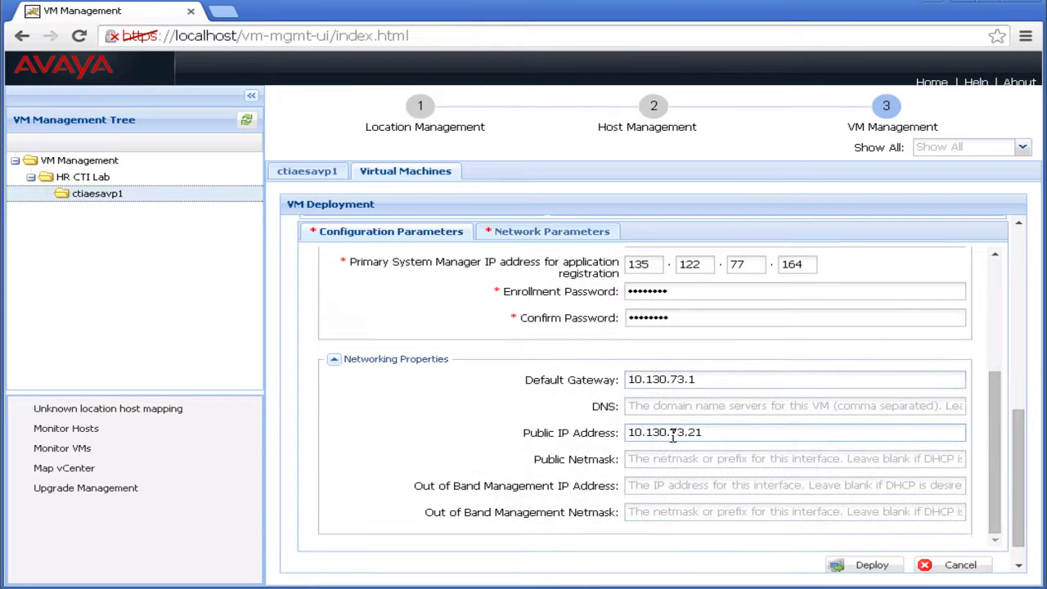
click(681, 458)
text(255.255.255.128)
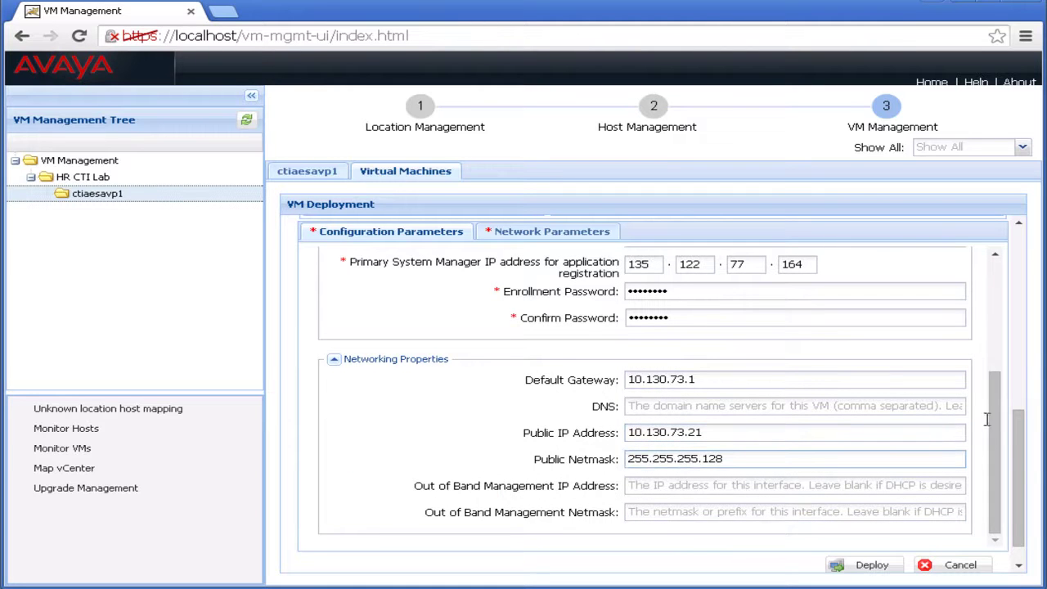
Deploy ctiaesus1, accept the EULA, and check it is listed as Deploying under Virtual Machines
click(869, 565)
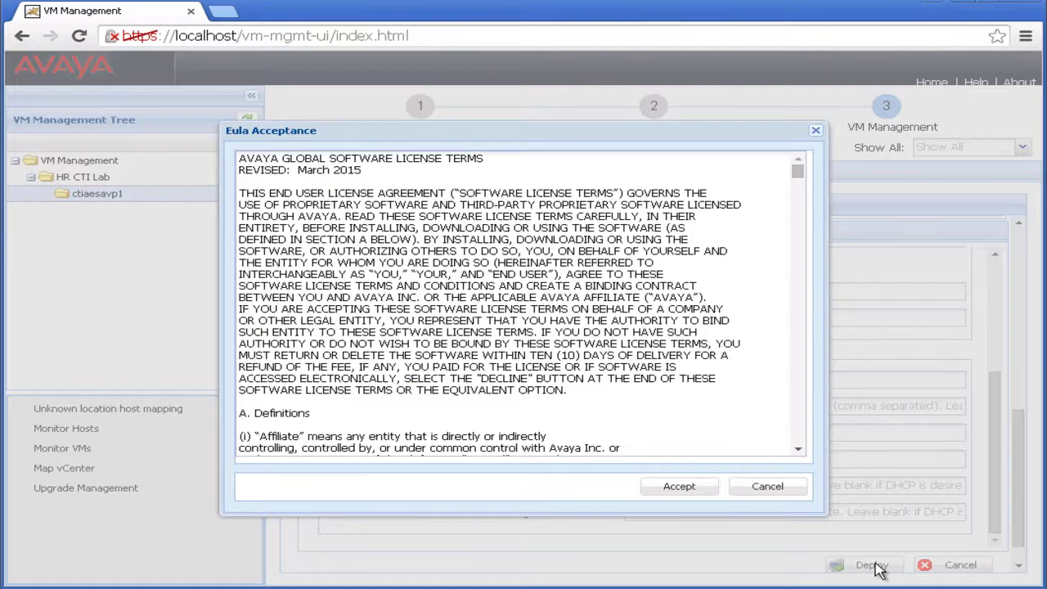
click(684, 489)
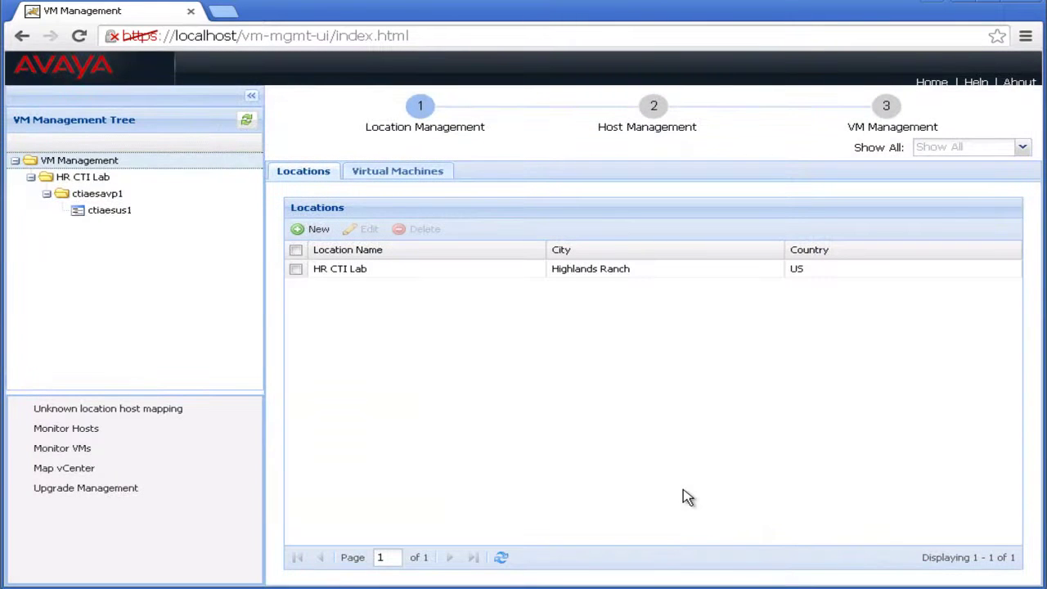
click(397, 175)
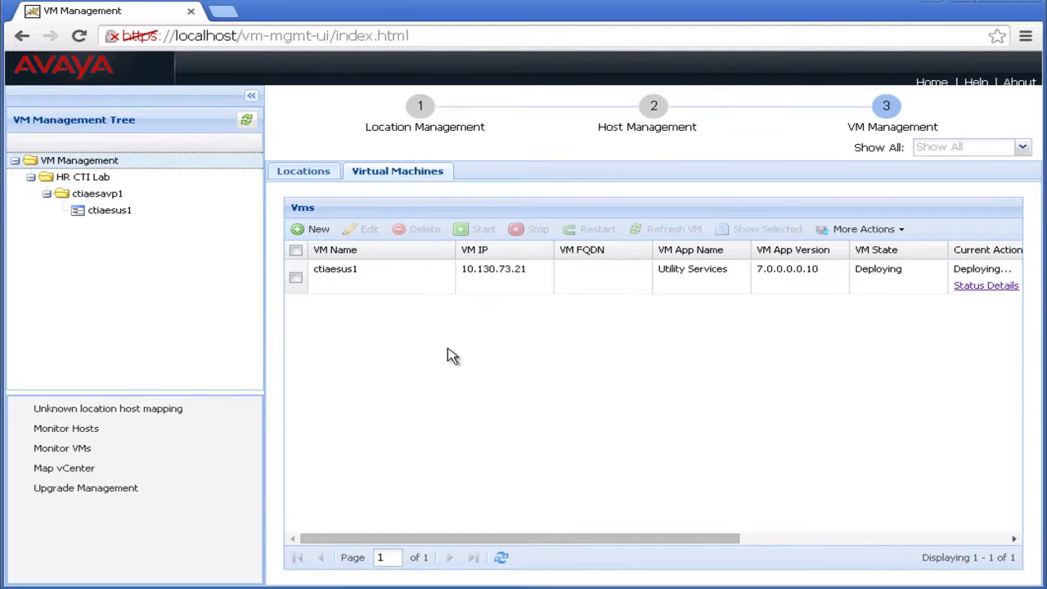
drag(519, 539, 669, 551)
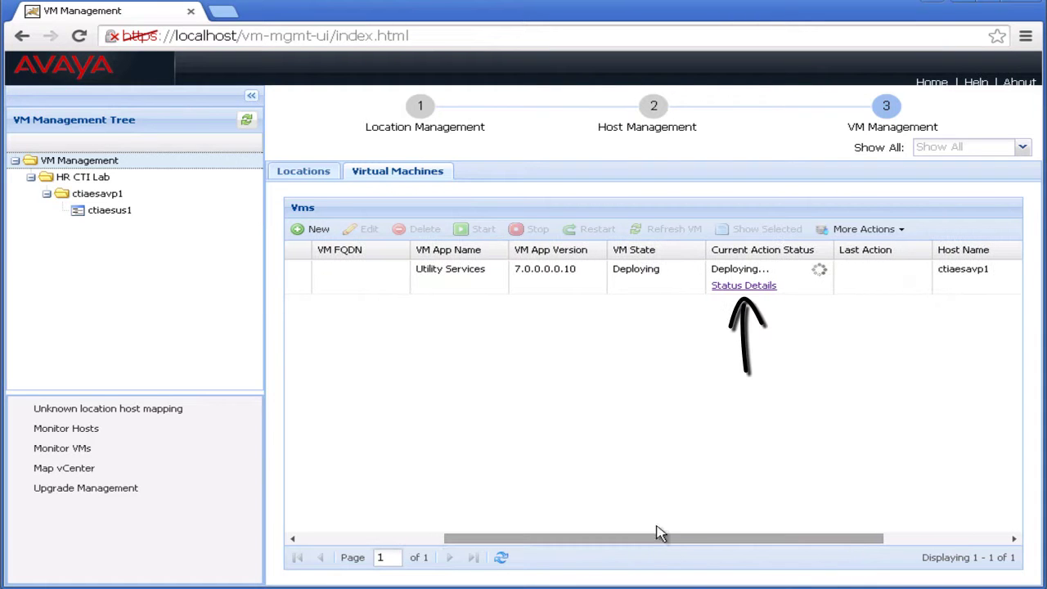
Watch the VM Deployment Status details until VM-DEPLOY completes, then close the dialog
click(732, 288)
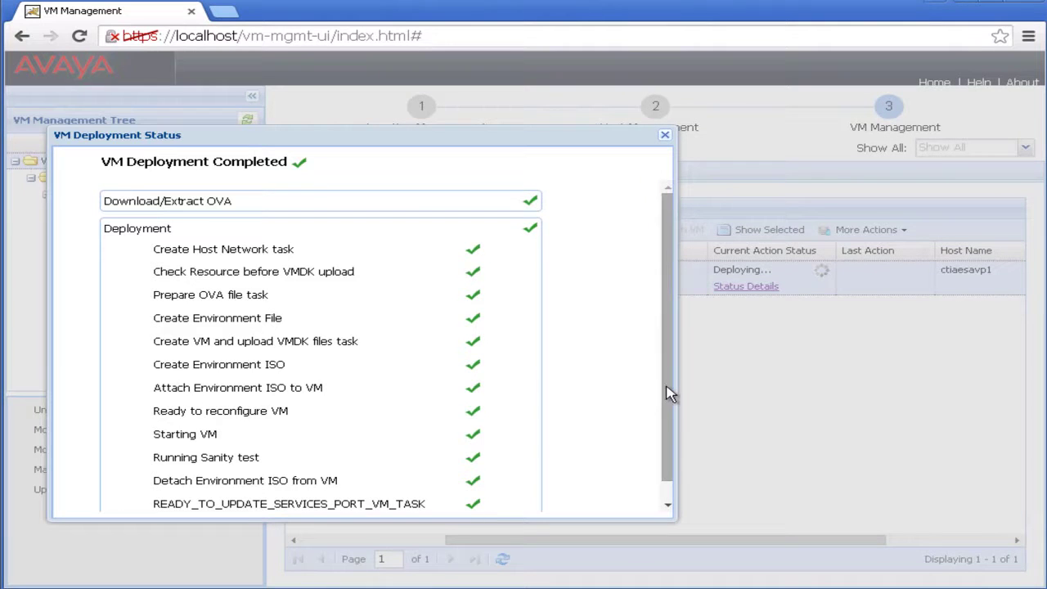
drag(671, 401, 671, 379)
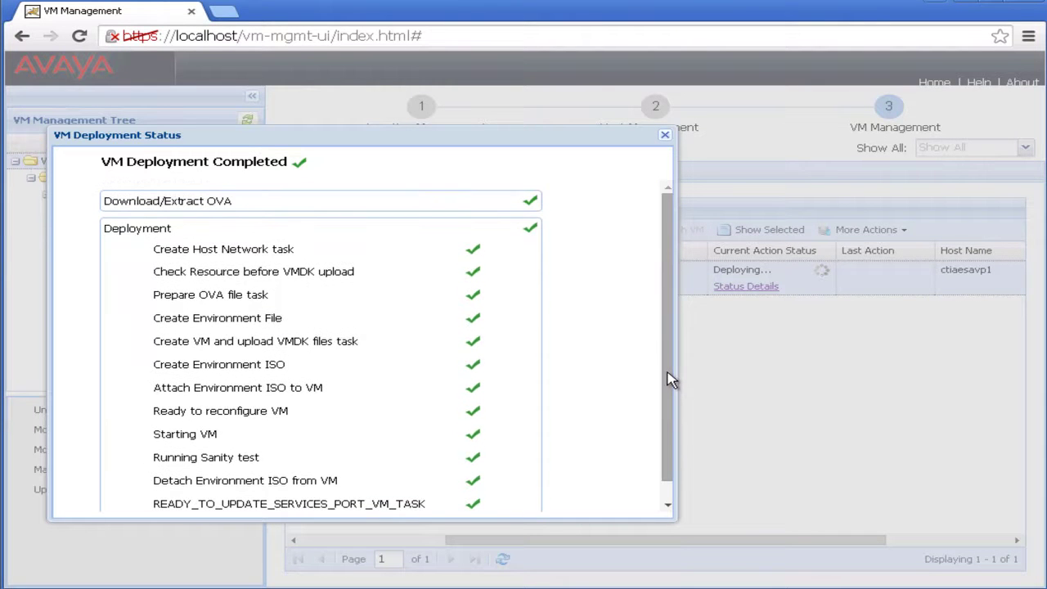
click(665, 136)
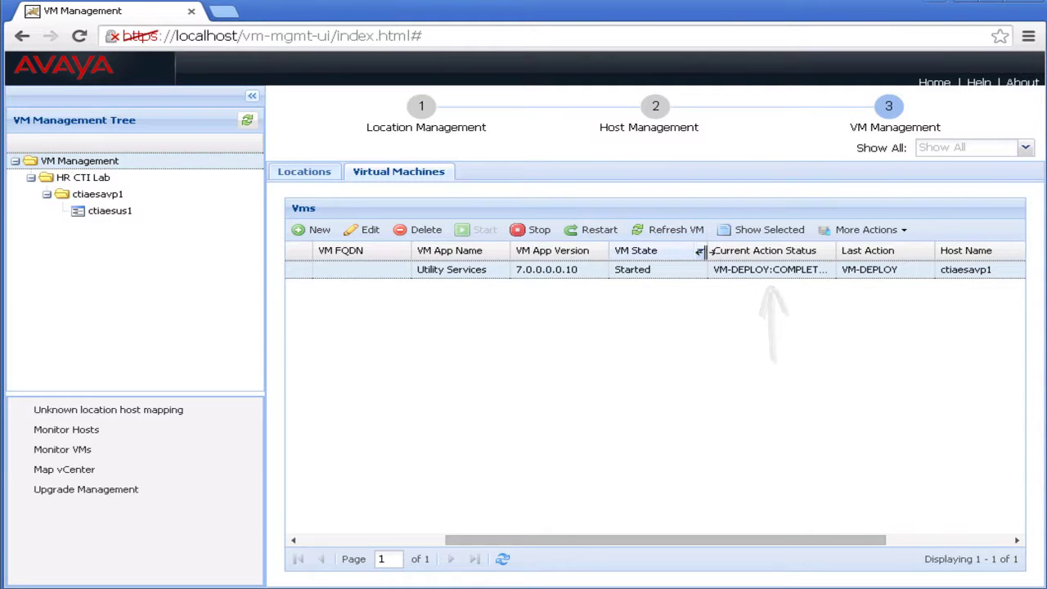
Narrow the VM State column and widen Current Action Status to reveal VM-DEPLOY:COMPLETED
drag(701, 251, 687, 251)
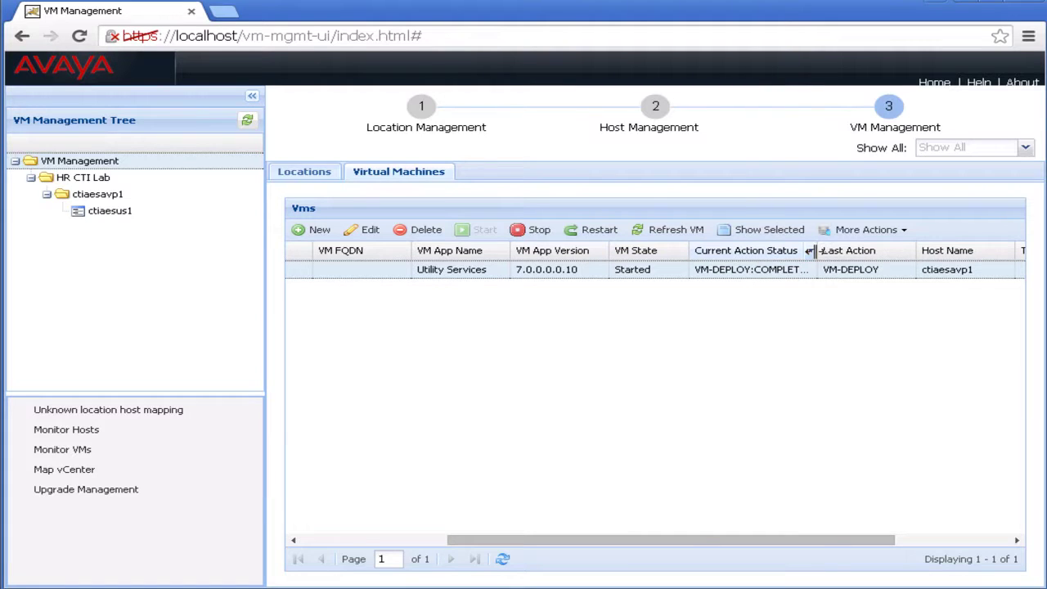
drag(816, 251, 840, 251)
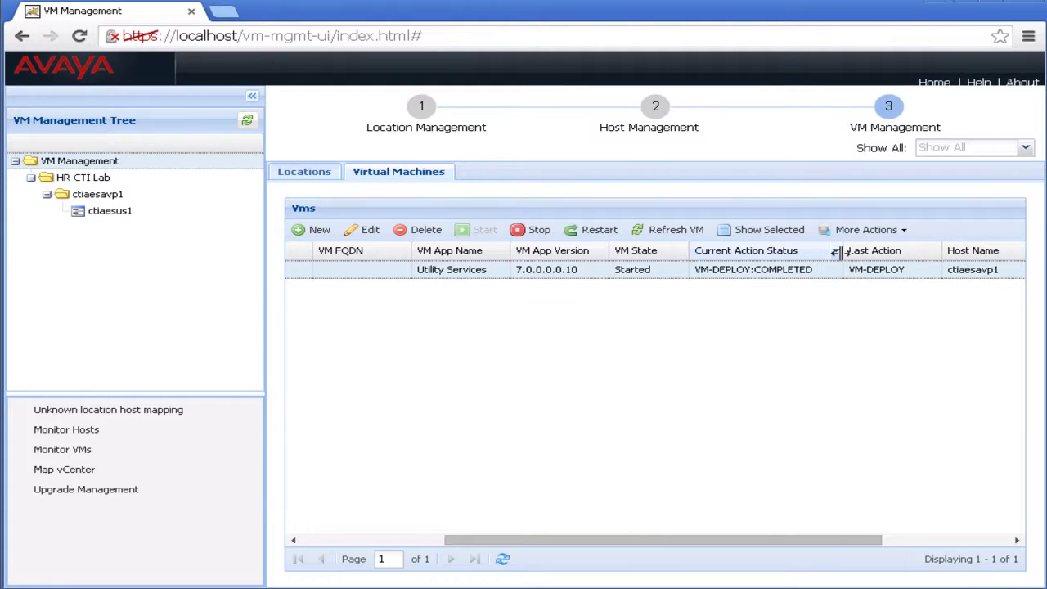